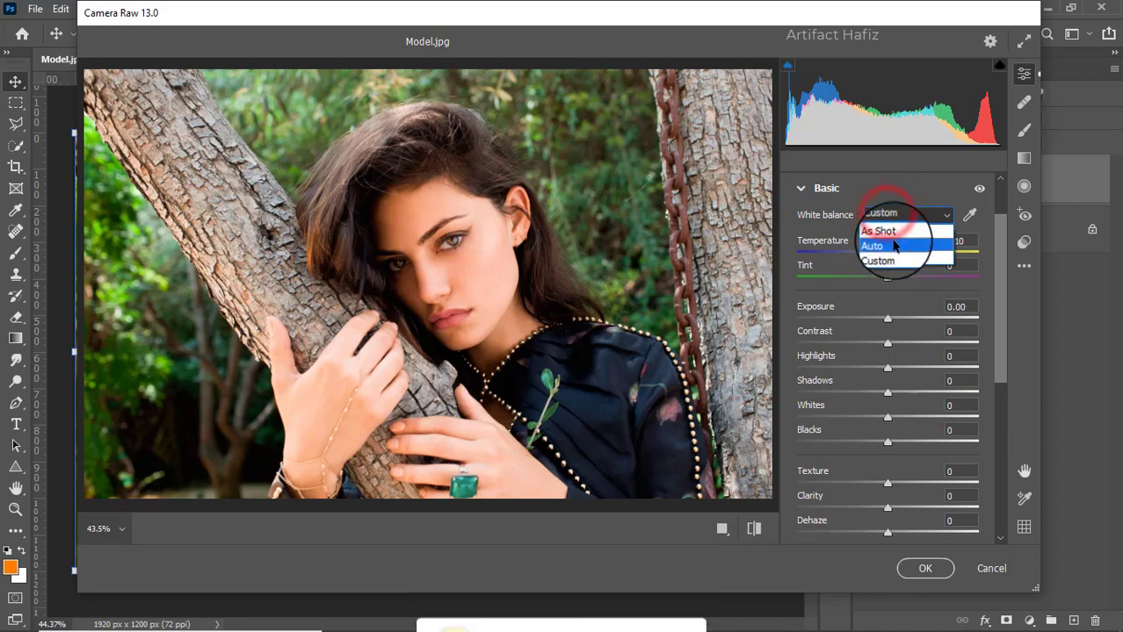
# Set white balance to Auto, exposure to -0.85, contrast to +5, highlights to -3, shadows to +6, whites to +13 and blacks to +7
pyautogui.click(894, 247)
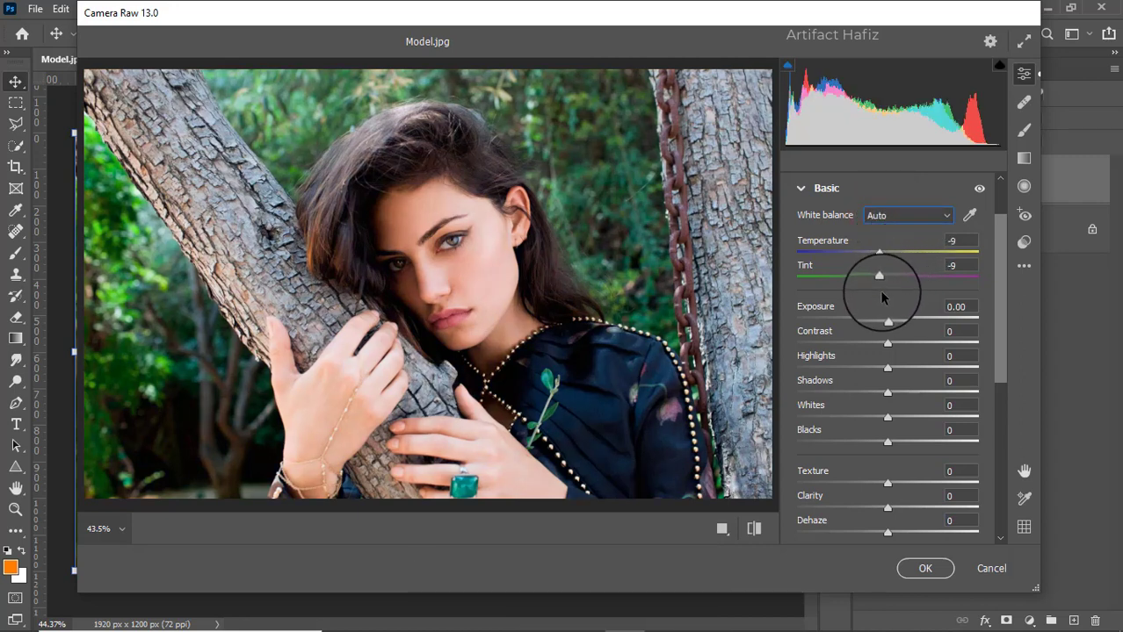
pyautogui.moveTo(886, 322); pyautogui.dragTo(902, 425)
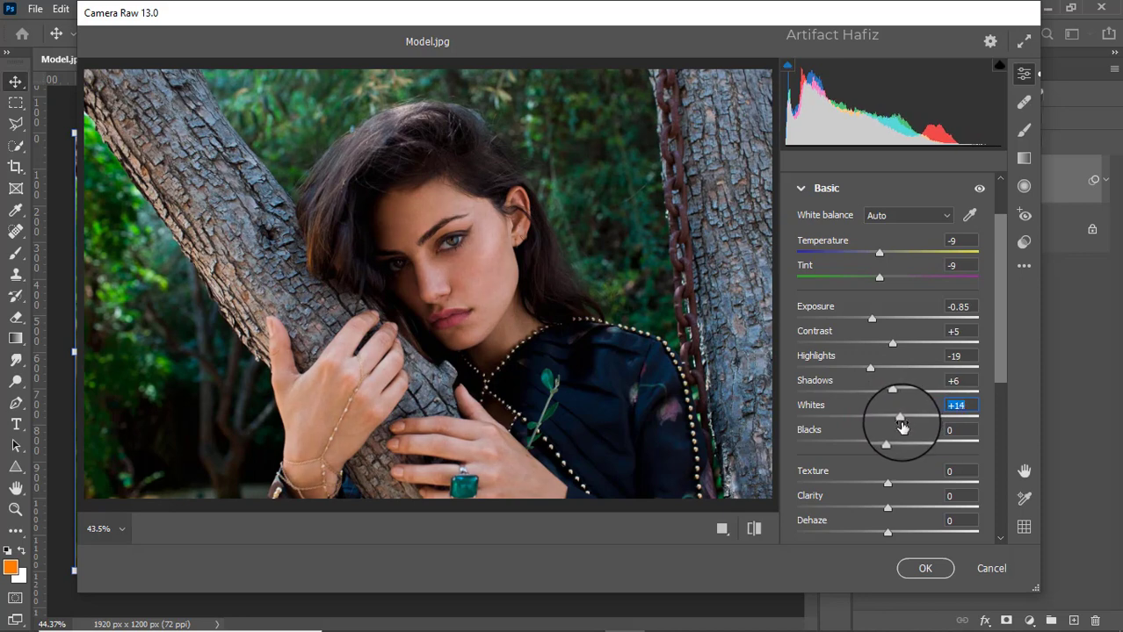
pyautogui.moveTo(869, 366); pyautogui.dragTo(881, 397)
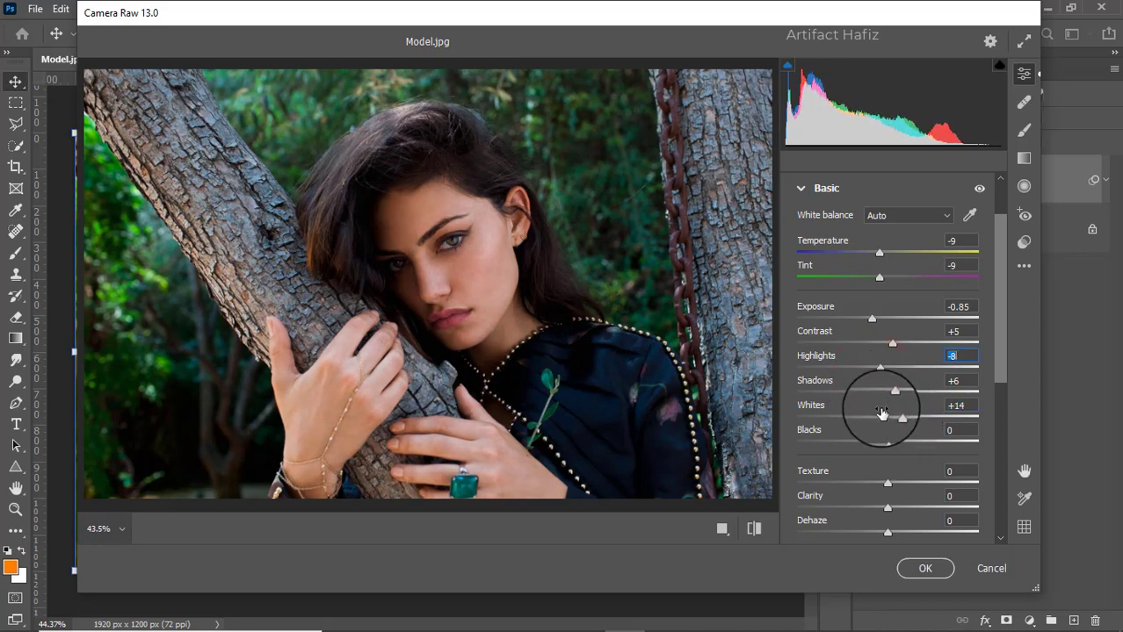
pyautogui.moveTo(882, 367); pyautogui.dragTo(887, 370)
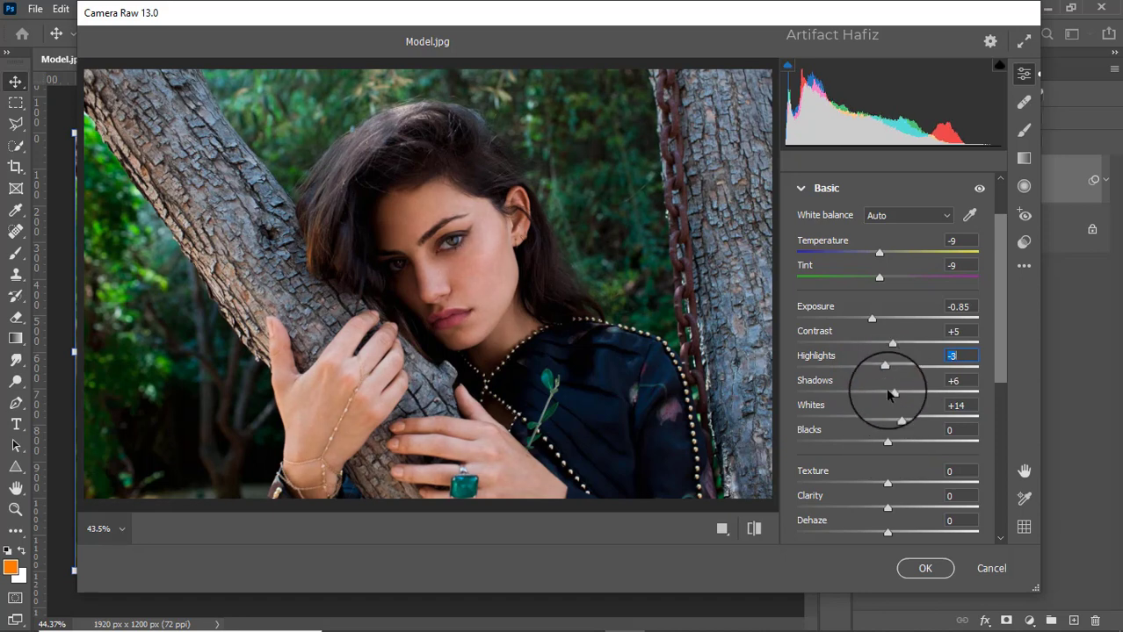
pyautogui.moveTo(899, 415)
pyautogui.mouseDown()
pyautogui.moveTo(890, 444)
pyautogui.moveTo(924, 446)
pyautogui.moveTo(847, 428)
pyautogui.moveTo(854, 419)
pyautogui.mouseUp()
# Set the photo's texture to -37, clarity to +11 and dehaze to -5
pyautogui.scroll(-3, 852, 410)
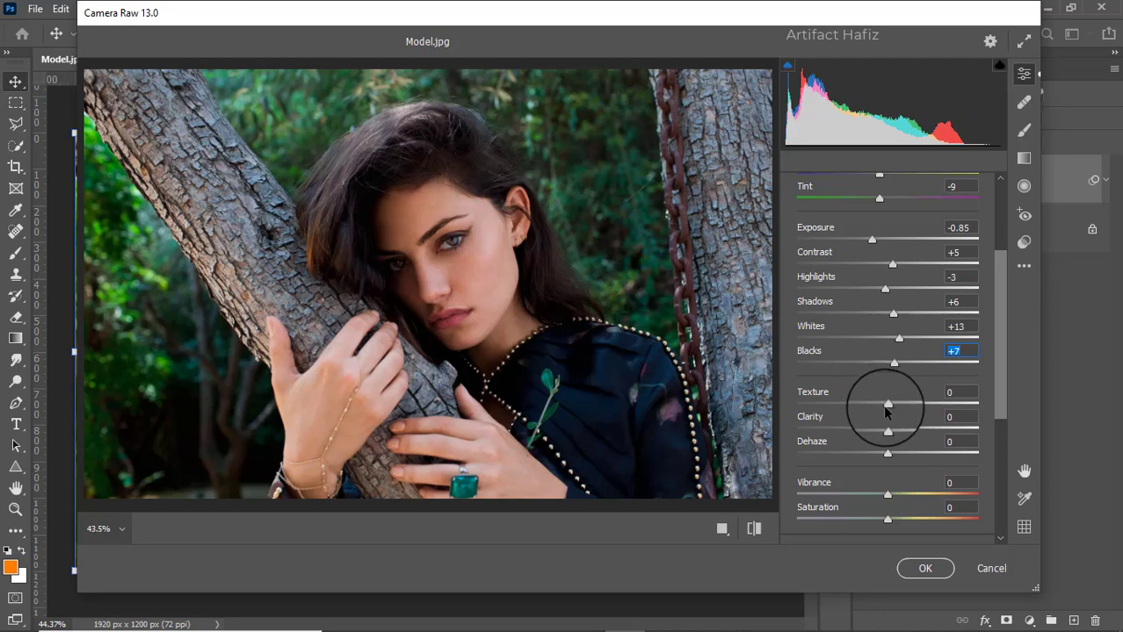
pyautogui.moveTo(886, 404)
pyautogui.mouseDown()
pyautogui.moveTo(817, 417)
pyautogui.moveTo(843, 409)
pyautogui.moveTo(922, 432)
pyautogui.moveTo(902, 435)
pyautogui.moveTo(924, 430)
pyautogui.moveTo(890, 440)
pyautogui.moveTo(902, 439)
pyautogui.mouseUp()
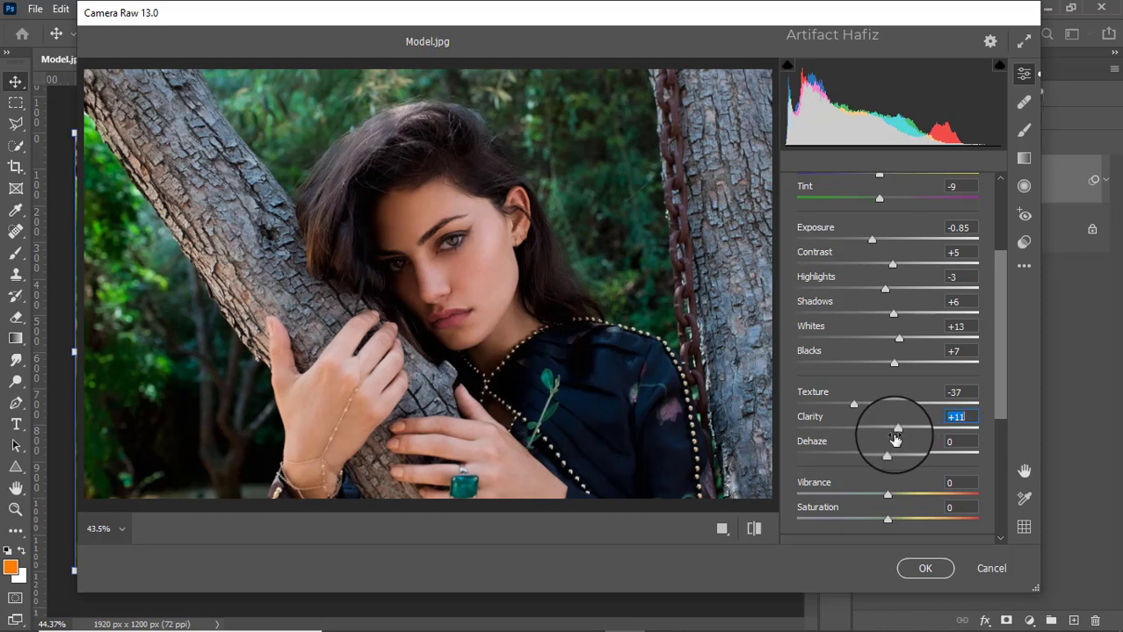
pyautogui.scroll(-2, 883, 405)
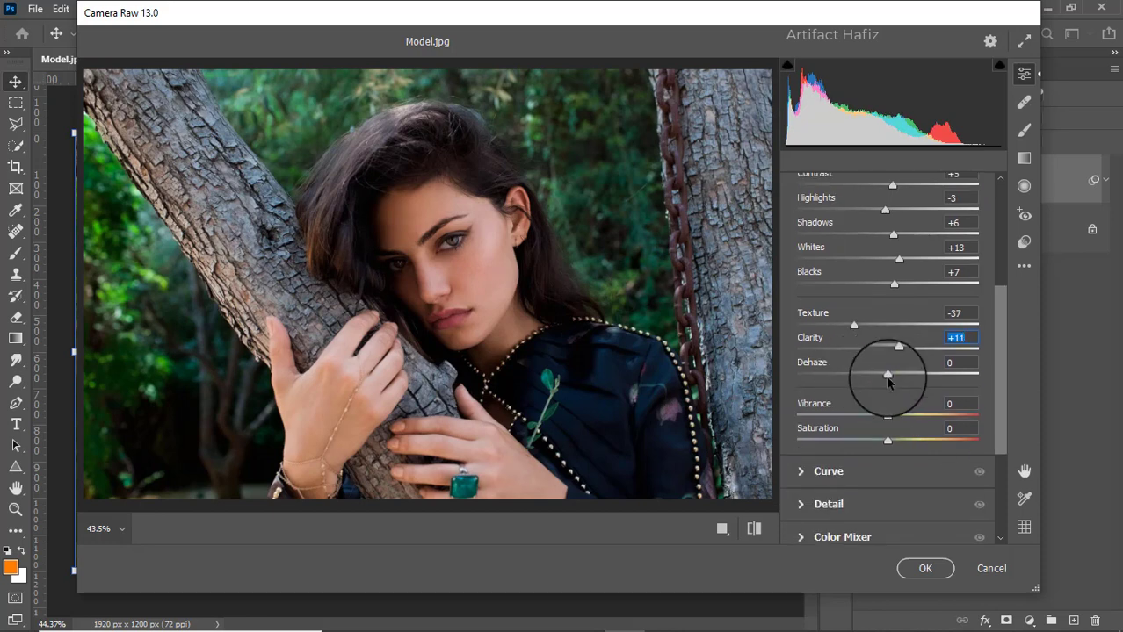
pyautogui.moveTo(887, 380)
pyautogui.mouseDown()
pyautogui.moveTo(913, 376)
pyautogui.moveTo(869, 379)
pyautogui.moveTo(882, 387)
pyautogui.mouseUp()
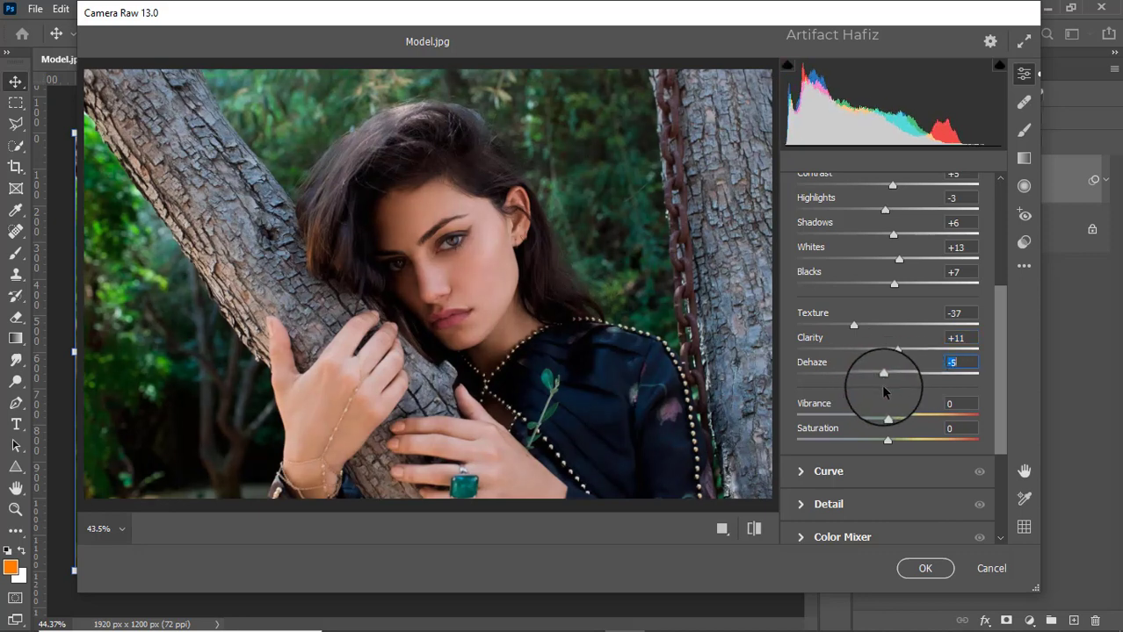
# Raise the point curve's black endpoint slightly and add points at input 61, output 66 and input 190, output 192
pyautogui.click(821, 473)
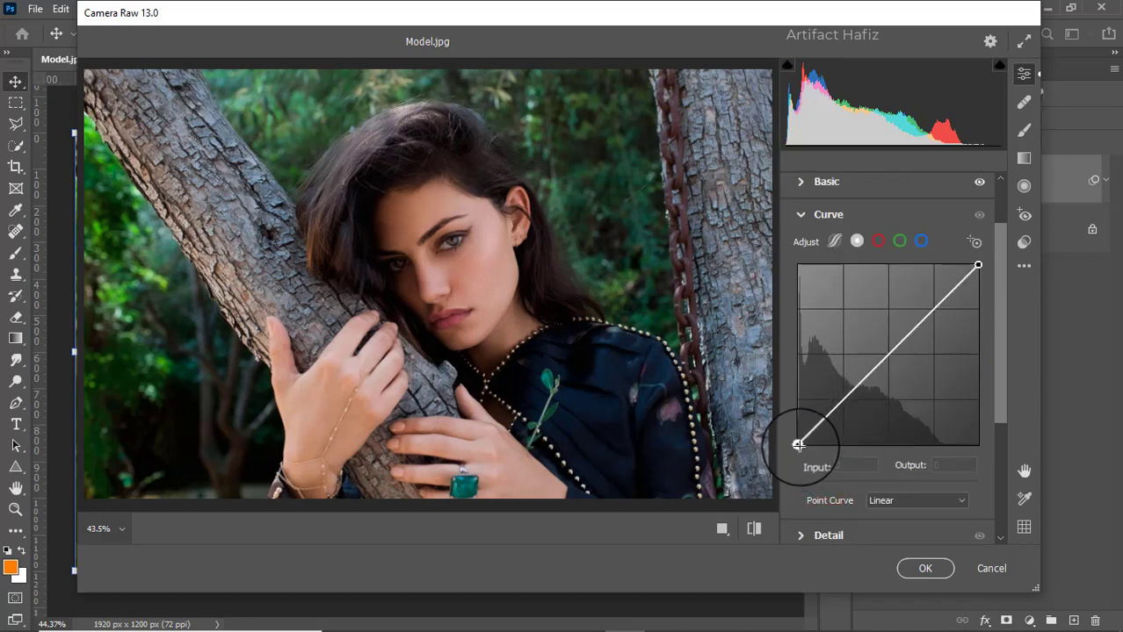
pyautogui.moveTo(797, 445); pyautogui.dragTo(797, 433)
pyautogui.moveTo(841, 402)
pyautogui.mouseDown()
pyautogui.moveTo(843, 389)
pyautogui.moveTo(841, 399)
pyautogui.mouseUp()
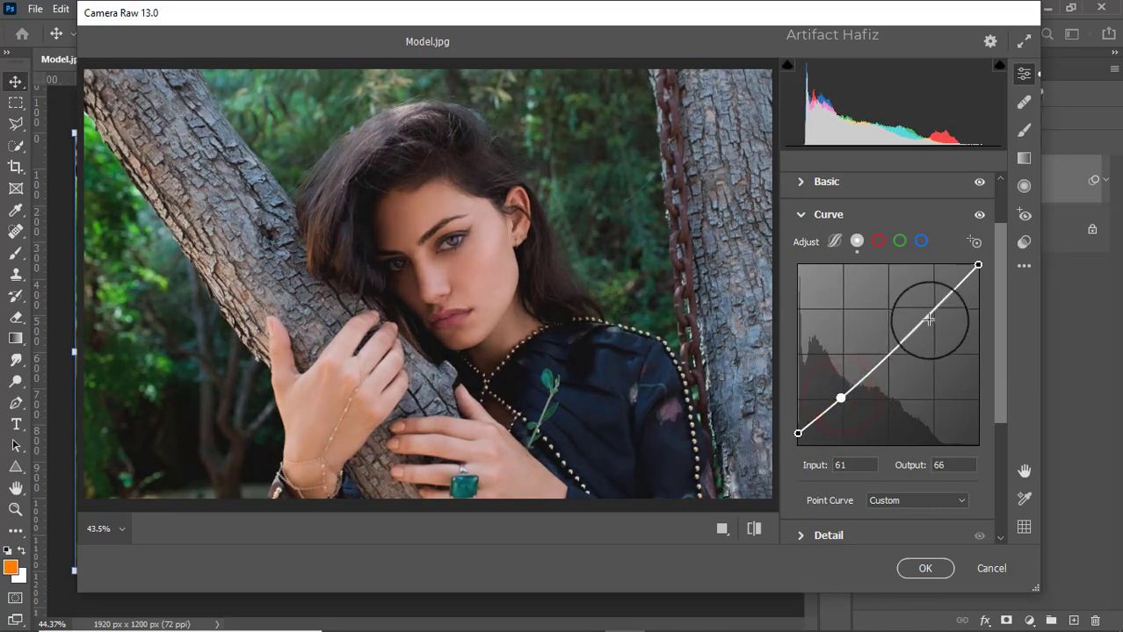
pyautogui.moveTo(932, 311); pyautogui.dragTo(933, 310)
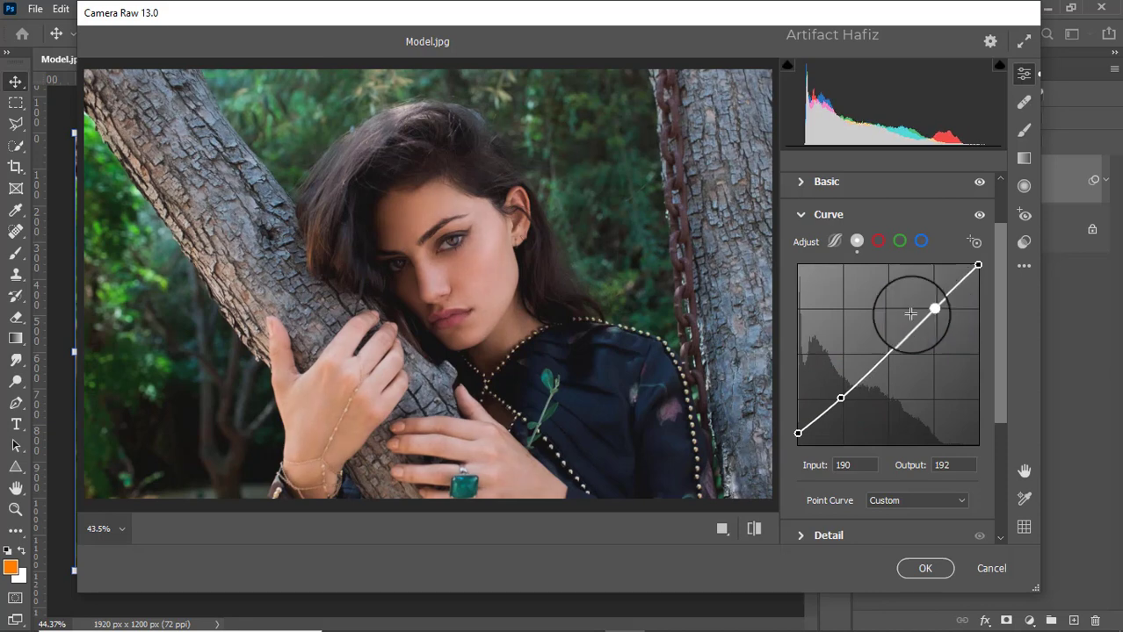
# In the detail settings, set sharpening to 10, noise reduction to 6 and color noise reduction to 10
pyautogui.scroll(-3, 878, 321)
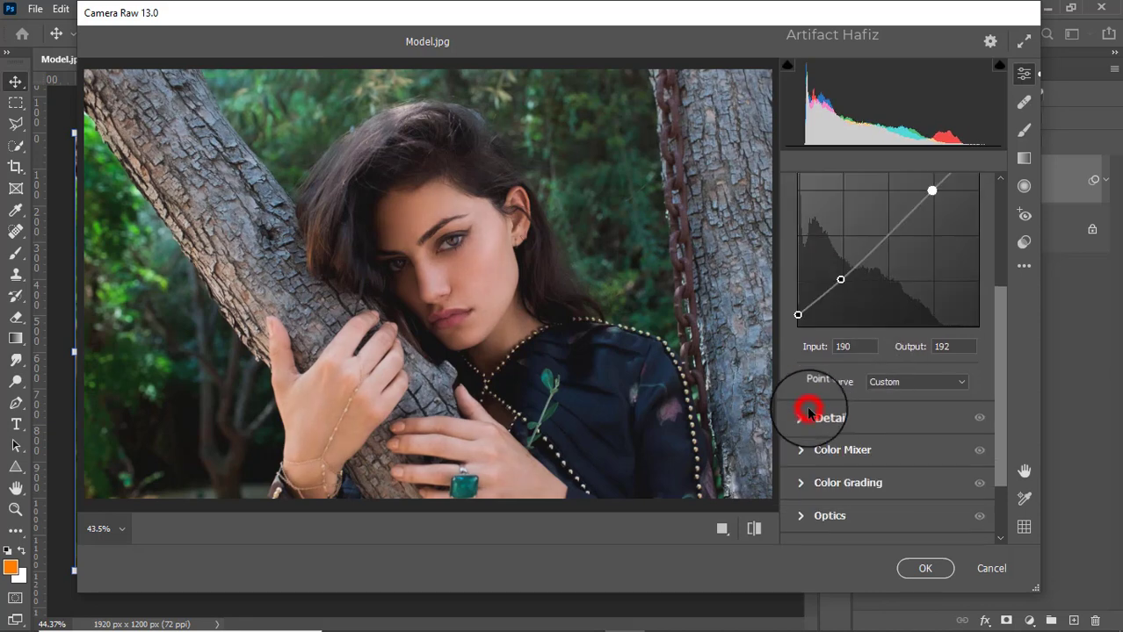
pyautogui.click(809, 411)
pyautogui.click(806, 358)
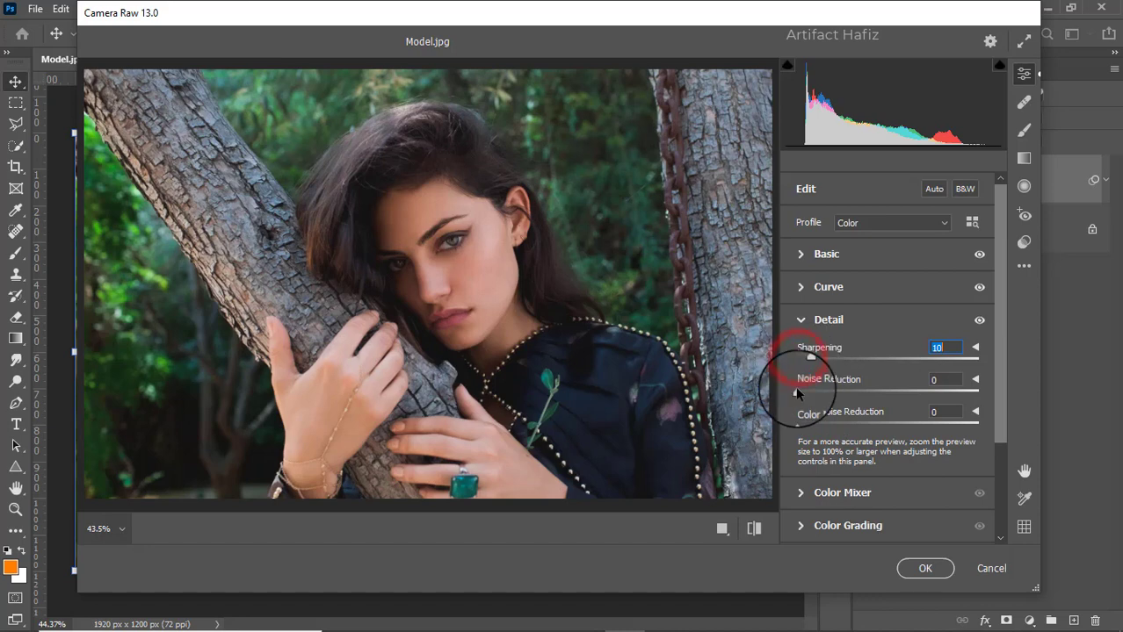
pyautogui.moveTo(797, 393); pyautogui.dragTo(810, 396)
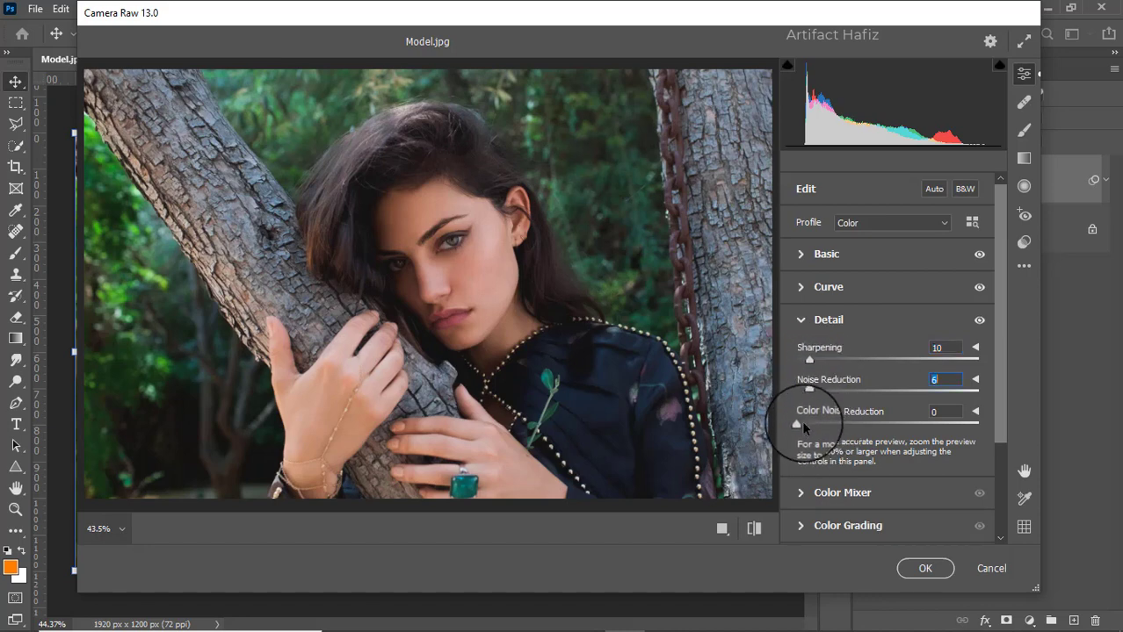
pyautogui.moveTo(796, 424); pyautogui.dragTo(815, 424)
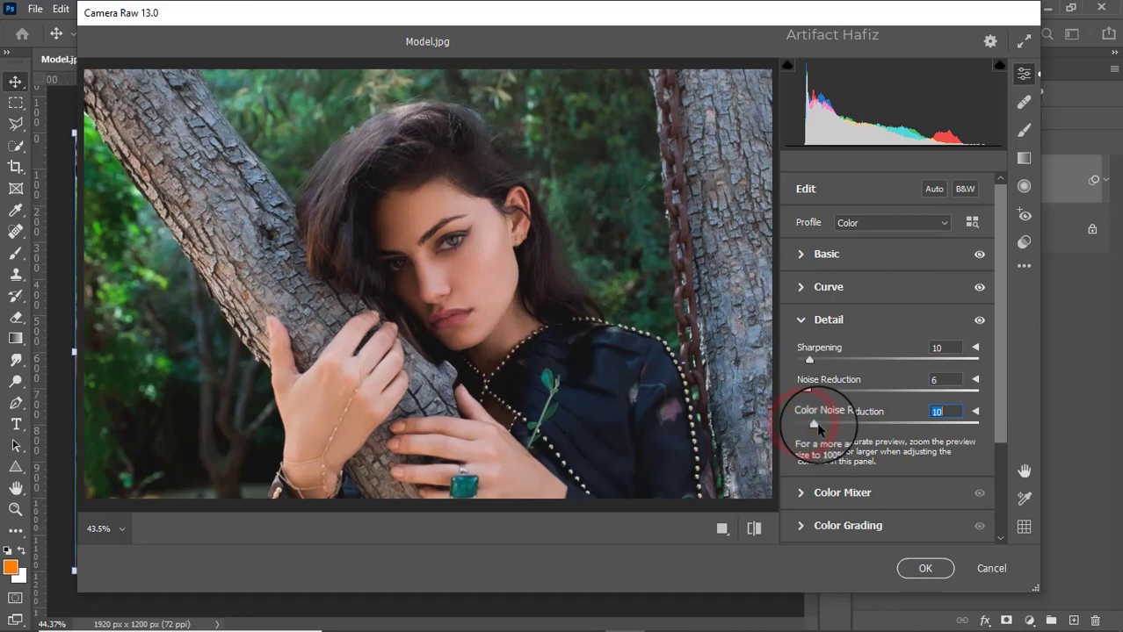
# Set the Color Mixer saturation to reds +15, yellows -64, greens -85, aquas -25 and blues -35
pyautogui.click(807, 492)
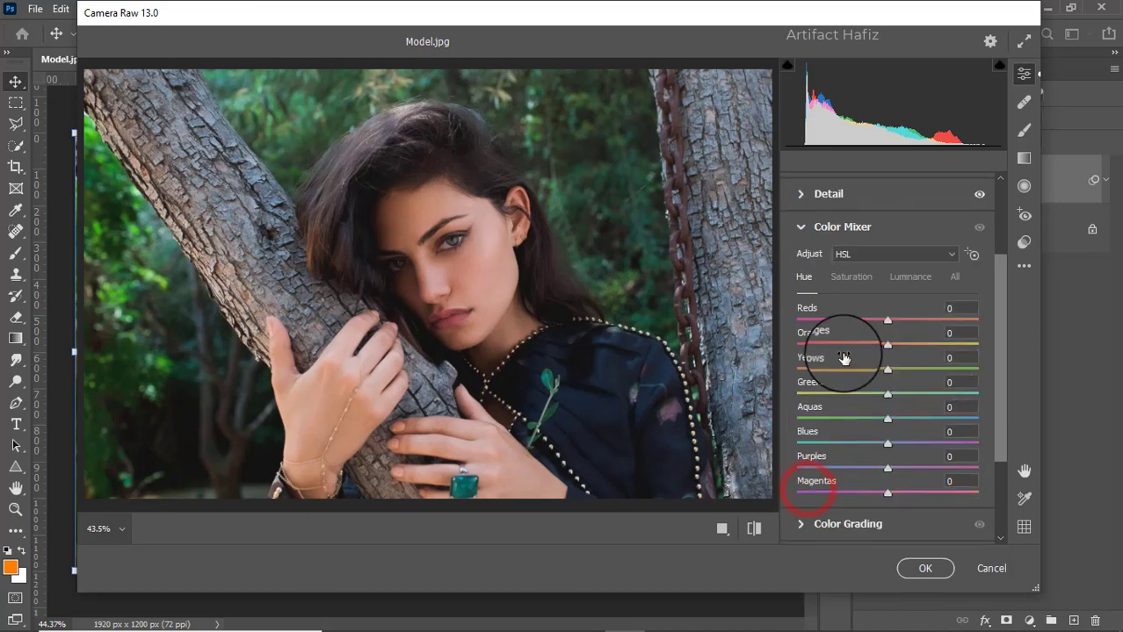
pyautogui.click(854, 278)
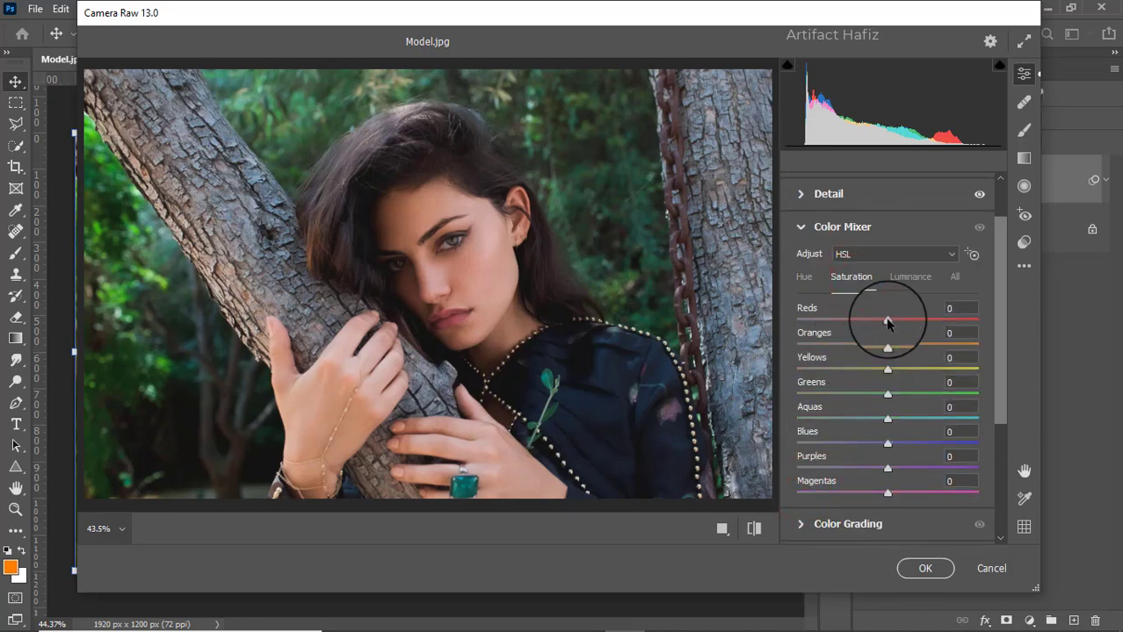
pyautogui.moveTo(924, 323)
pyautogui.mouseDown()
pyautogui.moveTo(865, 321)
pyautogui.moveTo(937, 323)
pyautogui.mouseUp()
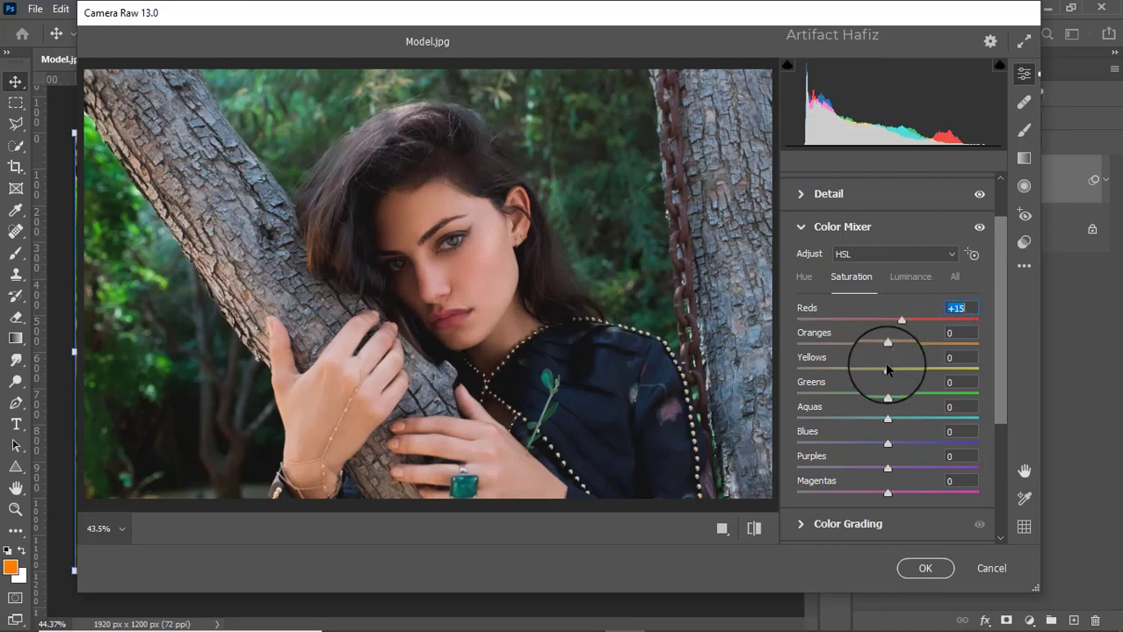
pyautogui.moveTo(887, 371); pyautogui.dragTo(829, 369)
pyautogui.moveTo(887, 395); pyautogui.dragTo(811, 394)
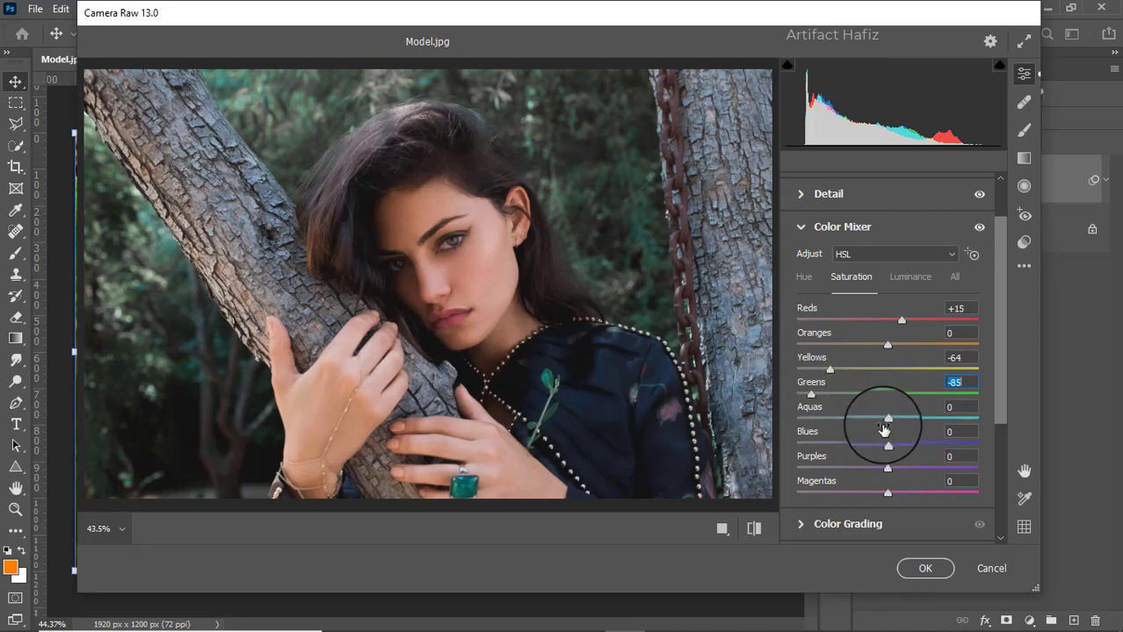
pyautogui.moveTo(886, 418); pyautogui.dragTo(861, 444)
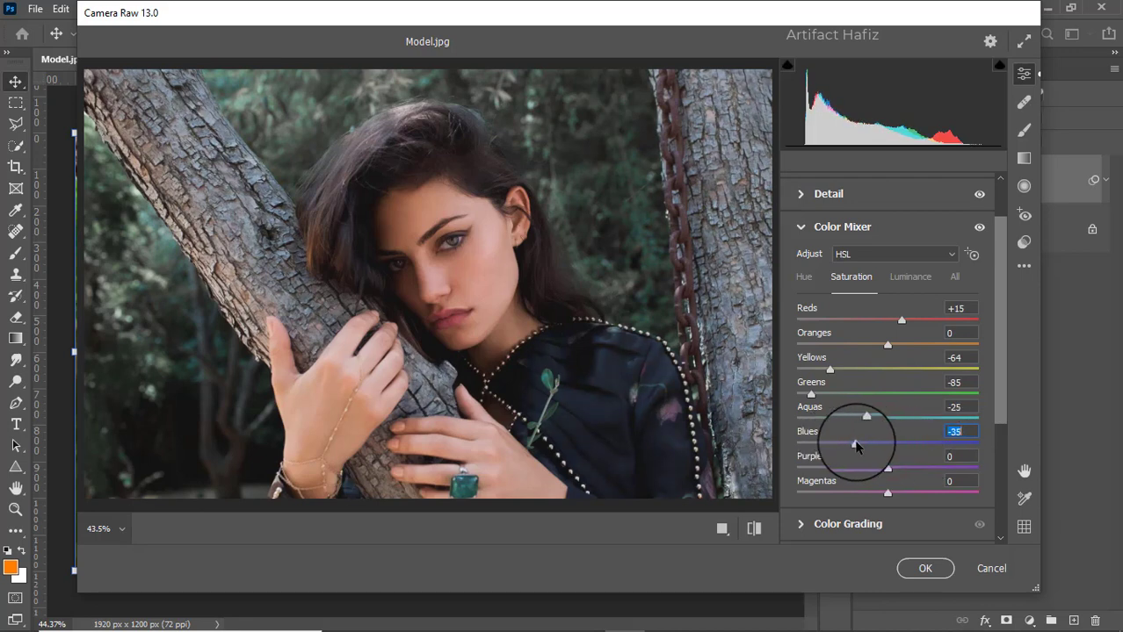
# Set Color Mixer luminance to oranges +2, yellows -23, greens -69, aquas -28 and blues -17, and hue to aquas -46 and blues -50
pyautogui.click(907, 275)
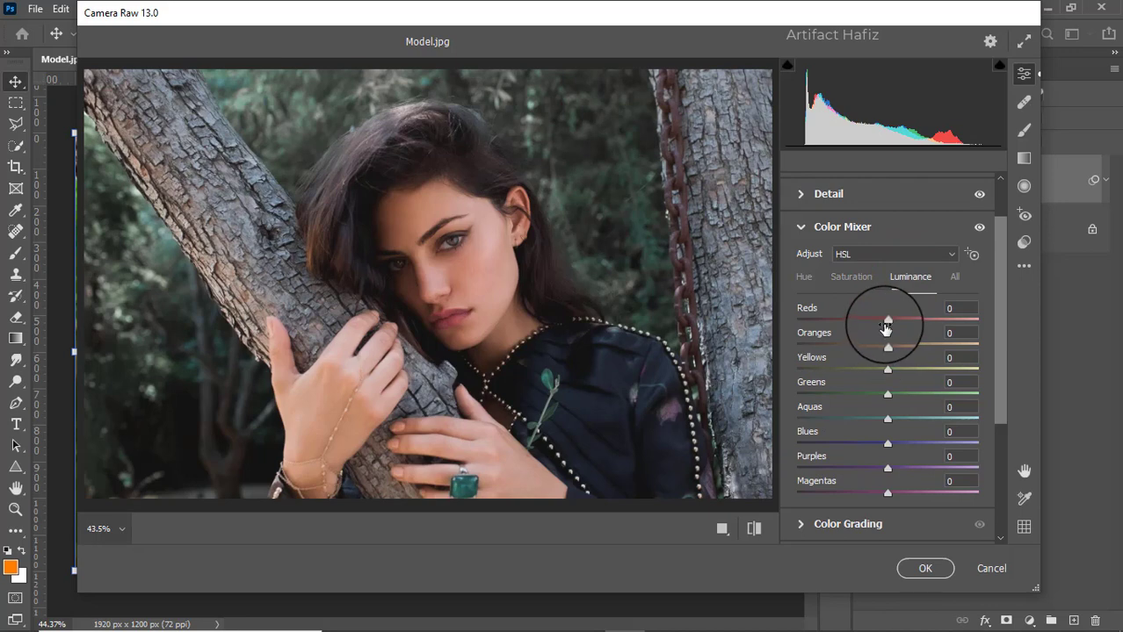
pyautogui.moveTo(886, 347); pyautogui.dragTo(895, 354)
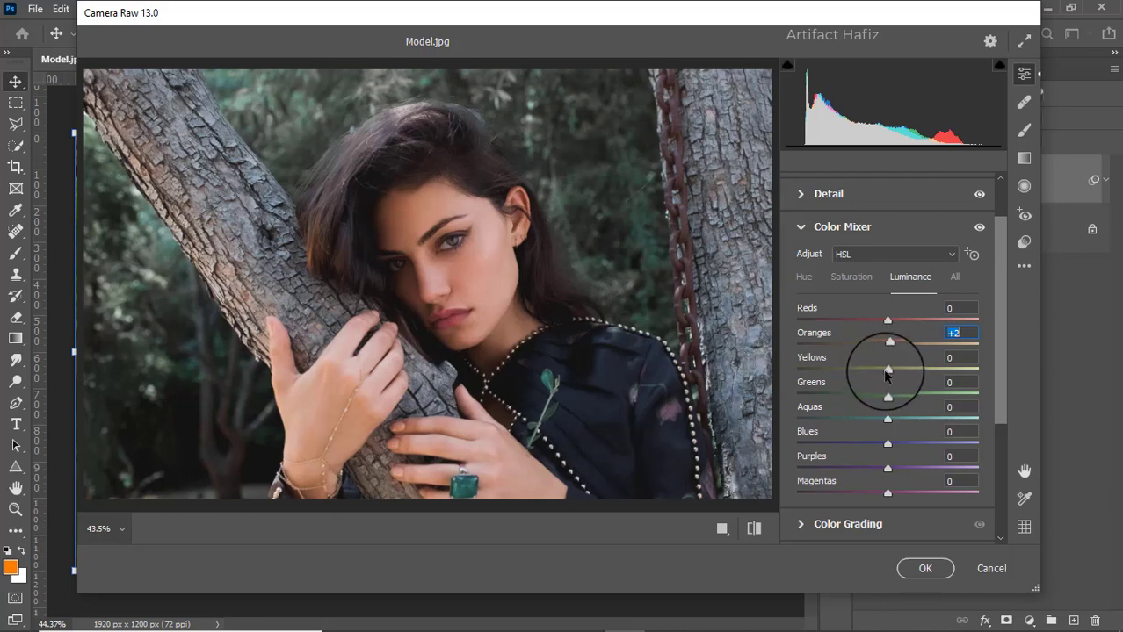
pyautogui.moveTo(887, 370); pyautogui.dragTo(859, 449)
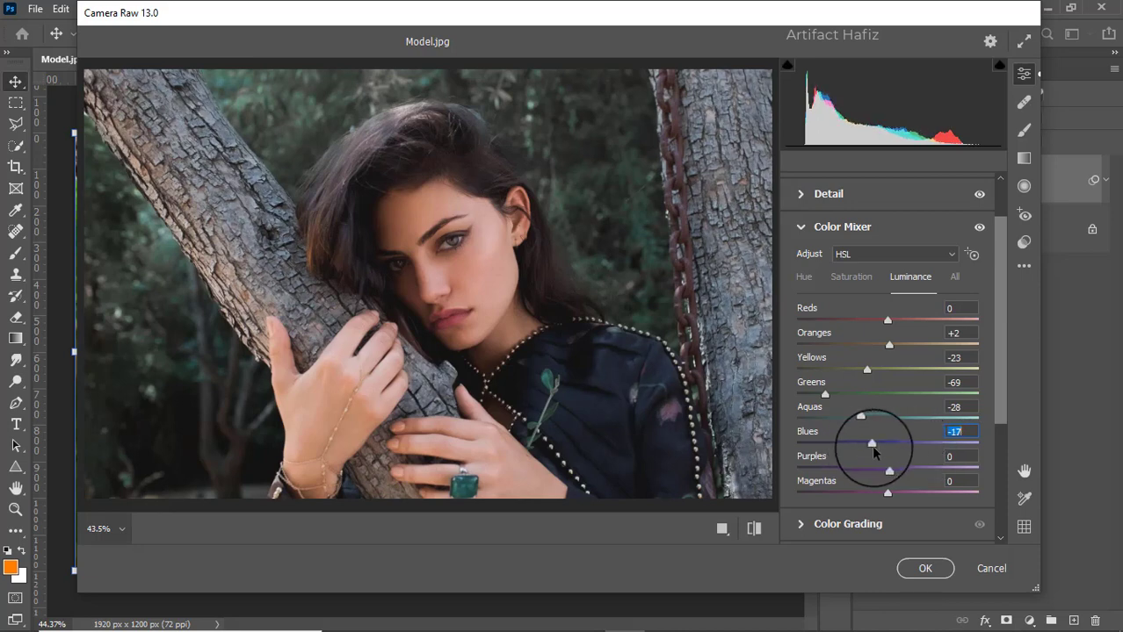
pyautogui.click(802, 277)
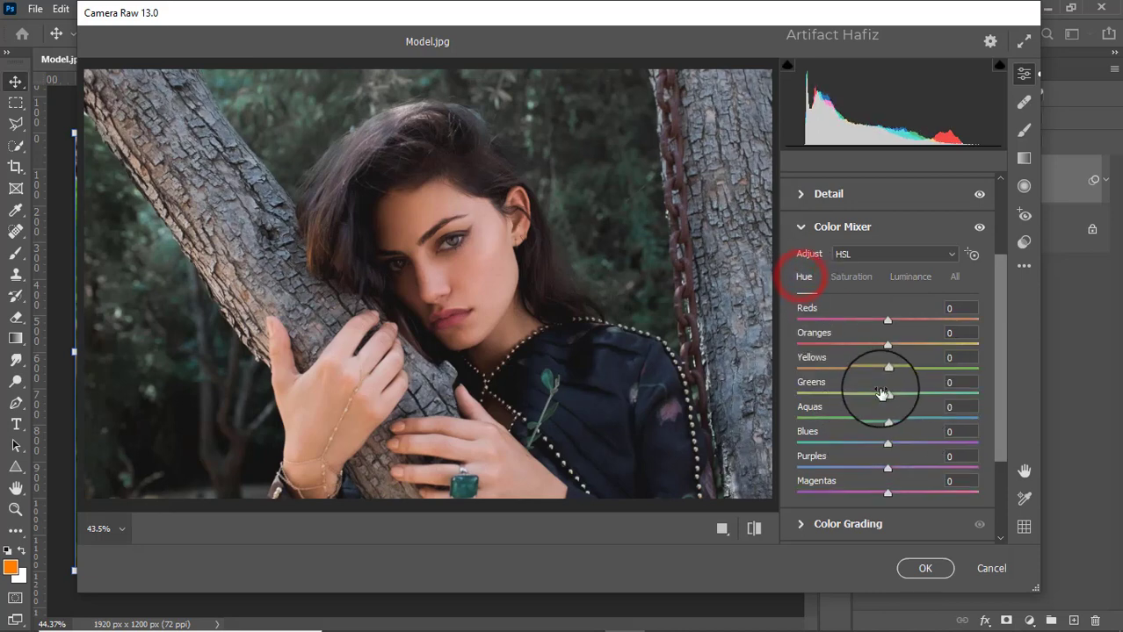
pyautogui.moveTo(889, 421); pyautogui.dragTo(843, 446)
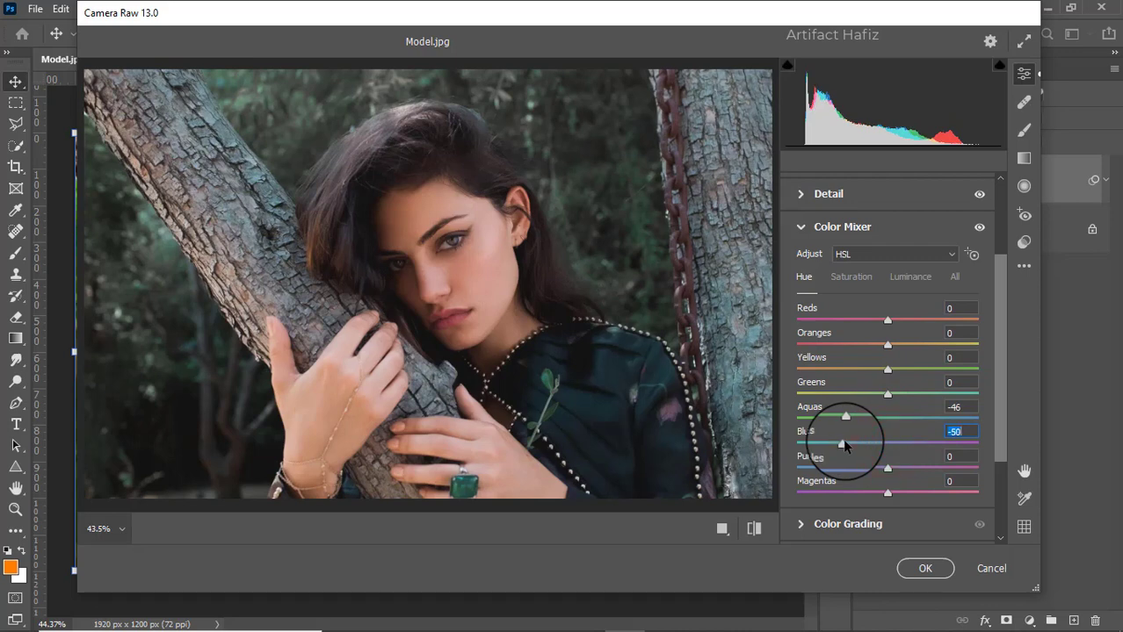
# Color-grade the midtones to hue 89, saturation 14 and the shadows to hue 240, saturation 13, and tint the highlights slightly teal
pyautogui.scroll(-2, 849, 439)
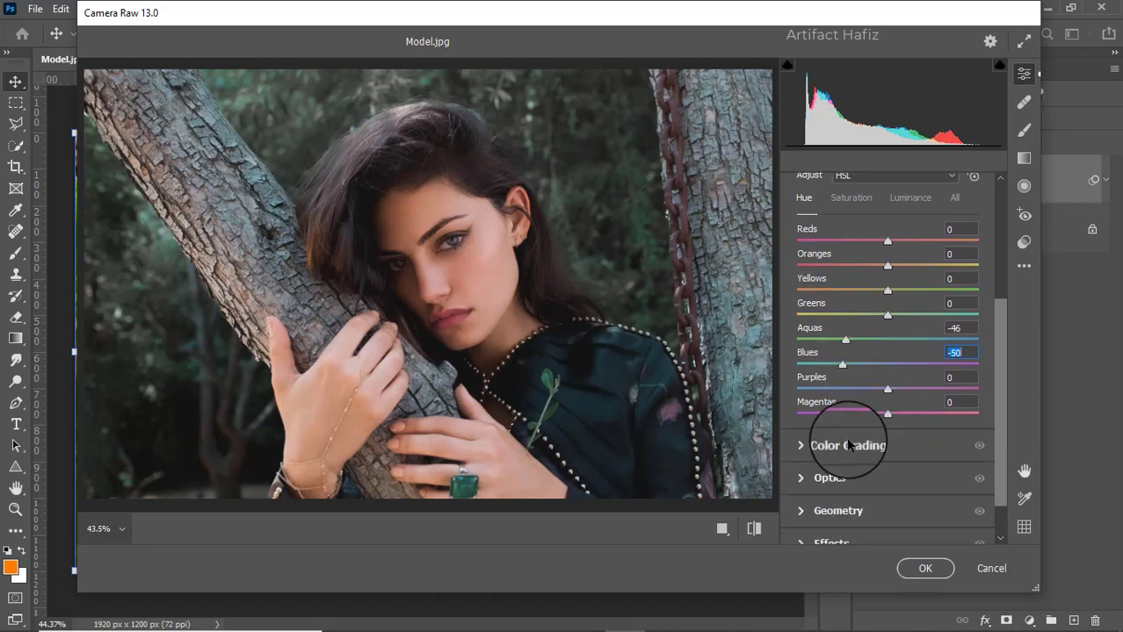
pyautogui.click(849, 445)
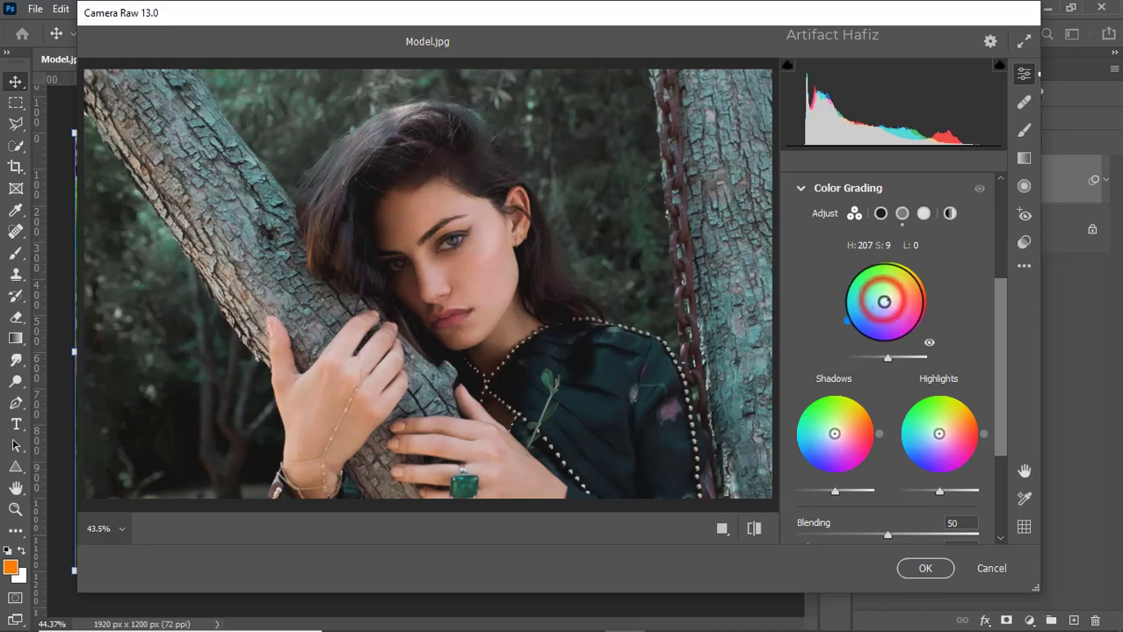
pyautogui.moveTo(846, 323); pyautogui.dragTo(889, 244)
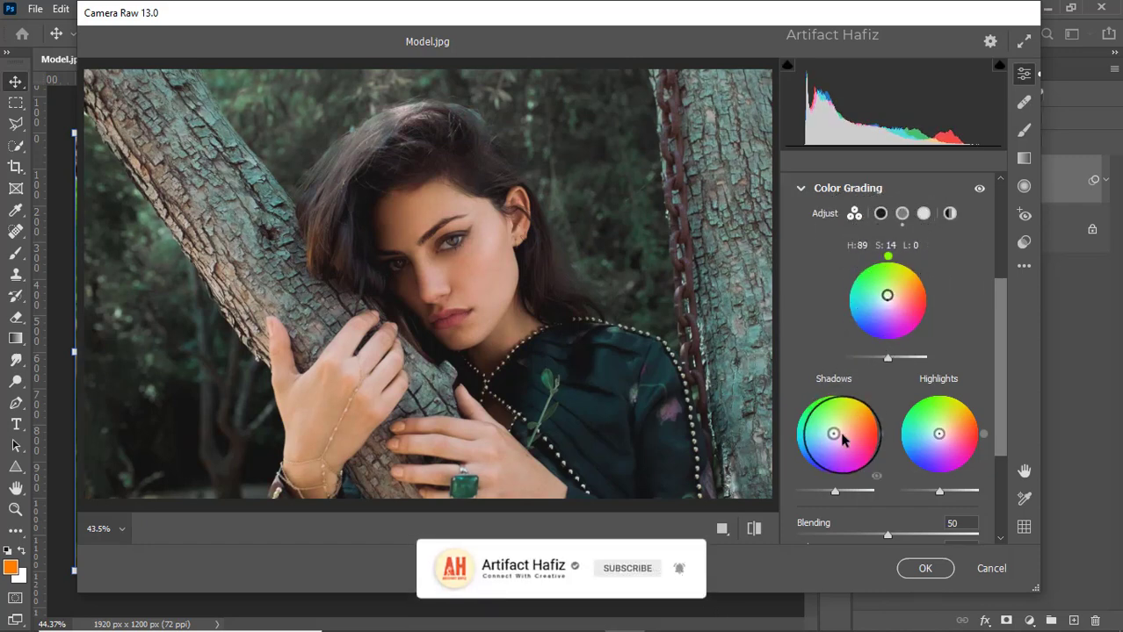
pyautogui.moveTo(835, 437)
pyautogui.mouseDown()
pyautogui.moveTo(773, 434)
pyautogui.moveTo(789, 440)
pyautogui.moveTo(797, 413)
pyautogui.moveTo(833, 439)
pyautogui.mouseUp()
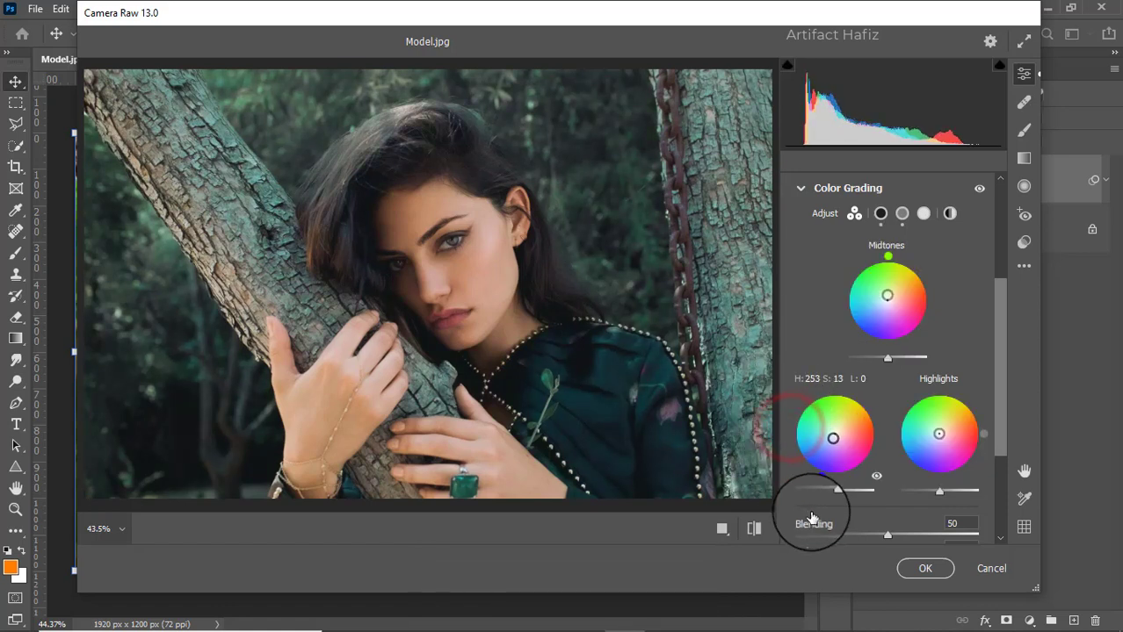
pyautogui.moveTo(811, 514); pyautogui.dragTo(800, 493)
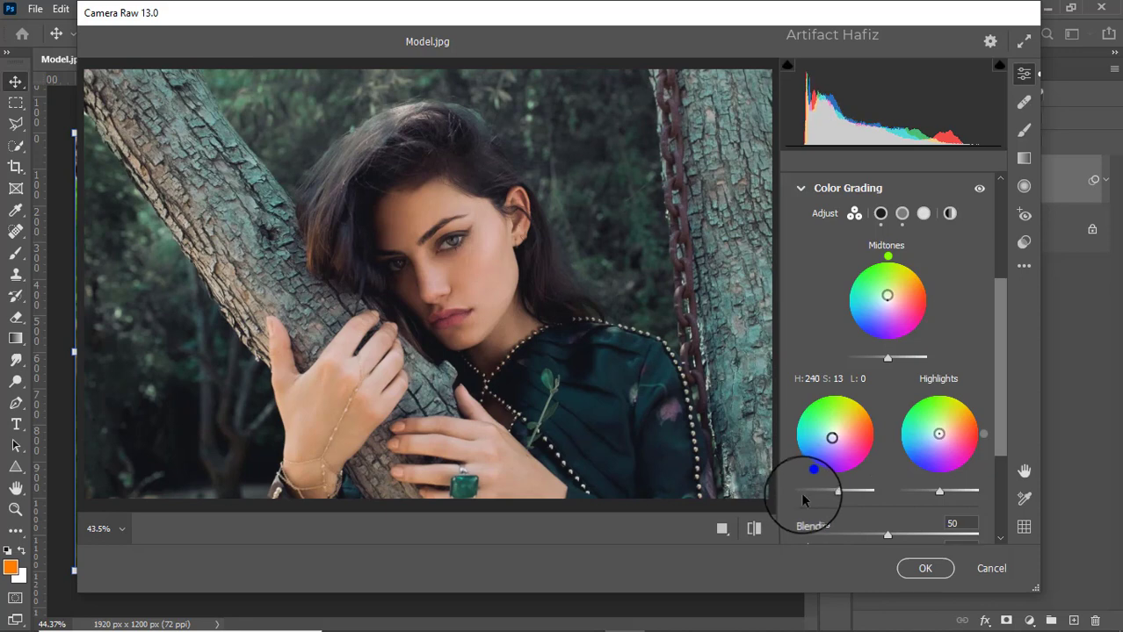
pyautogui.moveTo(938, 433); pyautogui.dragTo(852, 427)
# Darken the photo's edges by setting the vignetting effect to -9
pyautogui.scroll(-3, 908, 350)
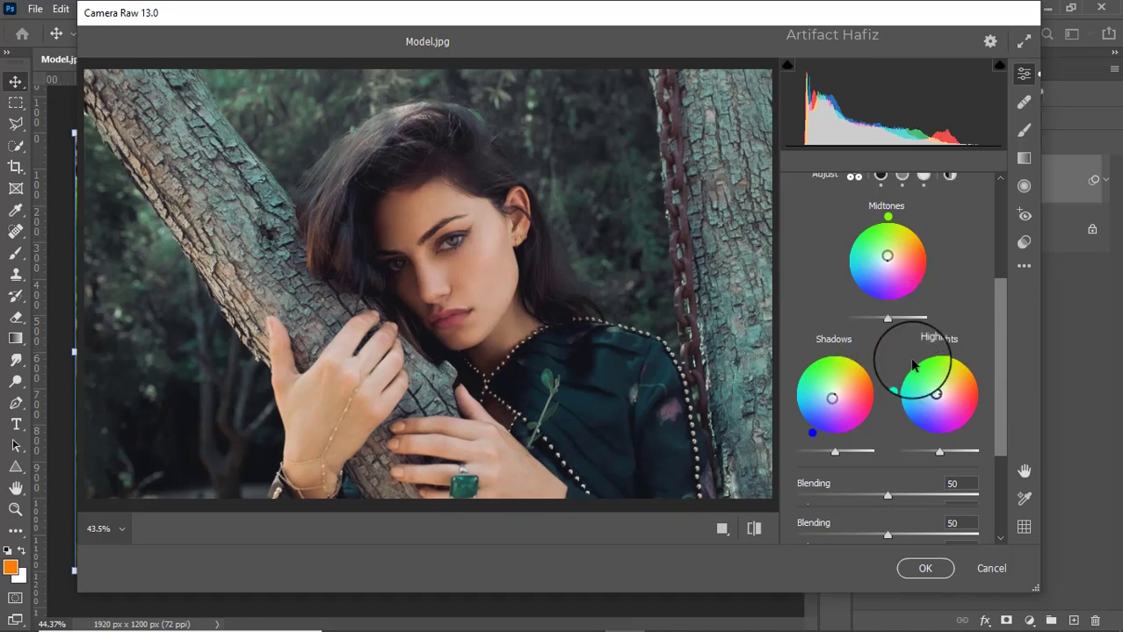
pyautogui.click(820, 493)
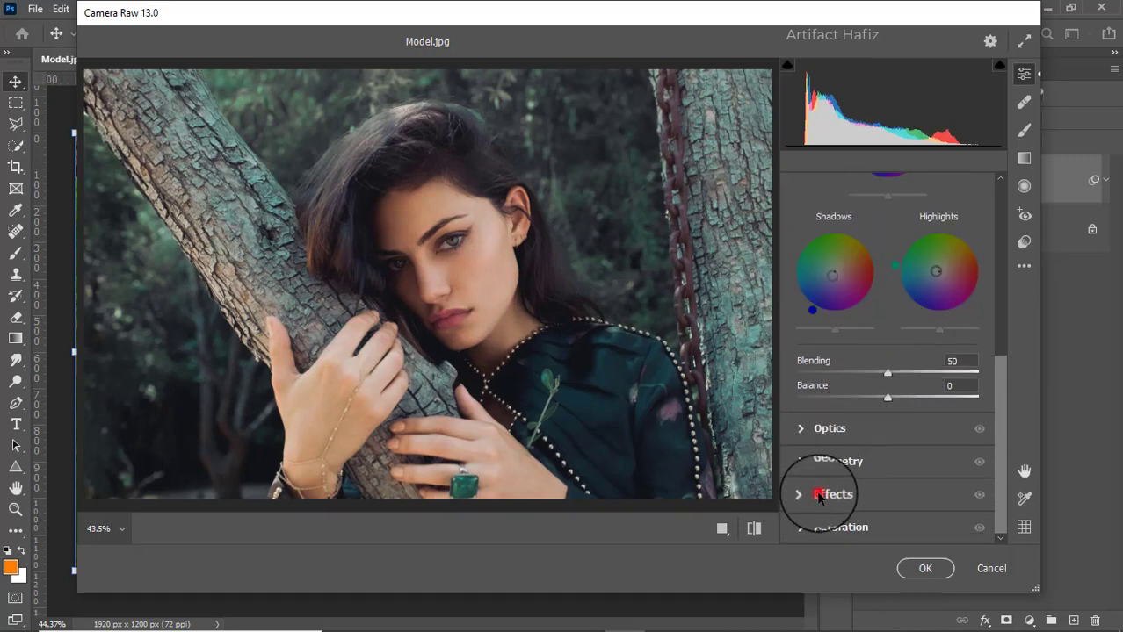
pyautogui.moveTo(887, 362); pyautogui.dragTo(871, 362)
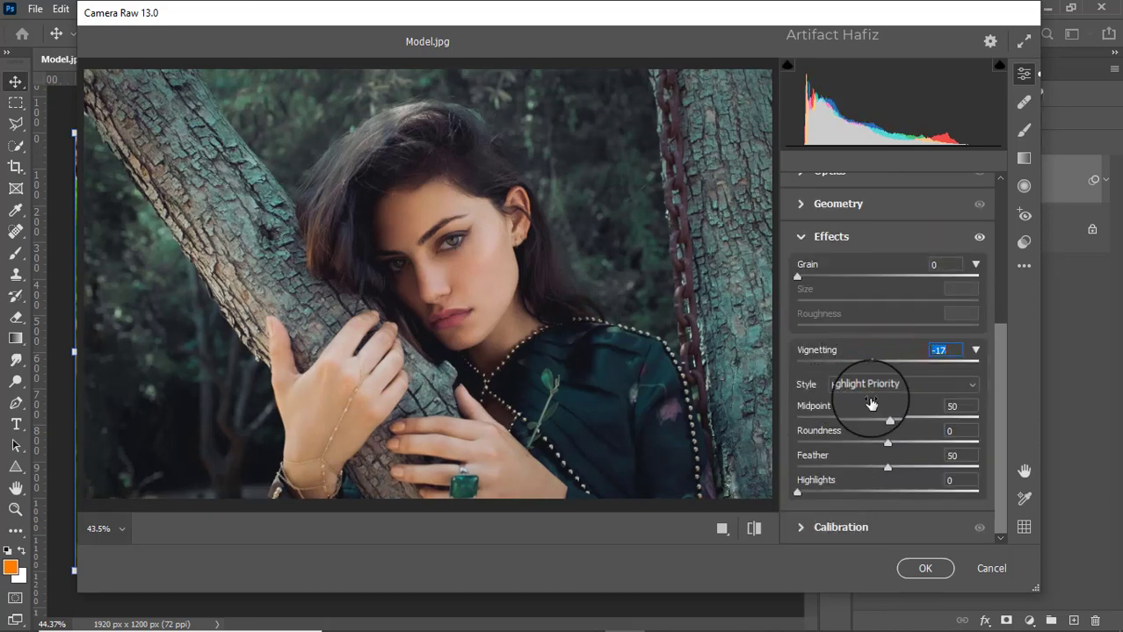
pyautogui.moveTo(871, 362); pyautogui.dragTo(877, 363)
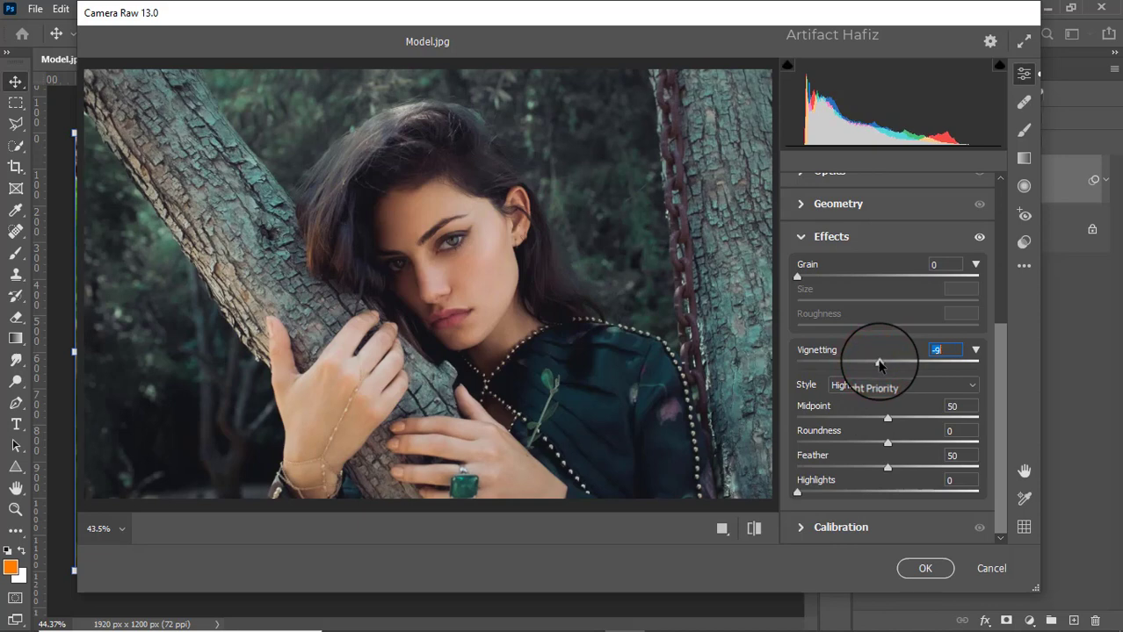
# Calibrate primary saturation to red -11, green +6 and blue +14, and apply the Camera Raw adjustments to the Background copy layer
pyautogui.click(809, 529)
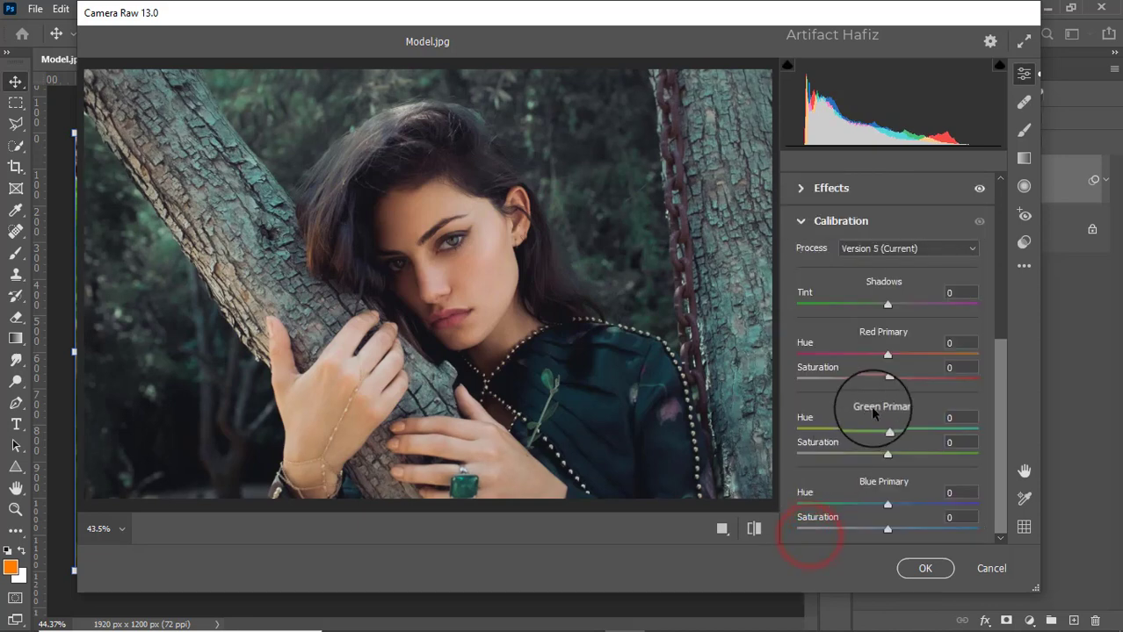
pyautogui.moveTo(887, 379); pyautogui.dragTo(877, 379)
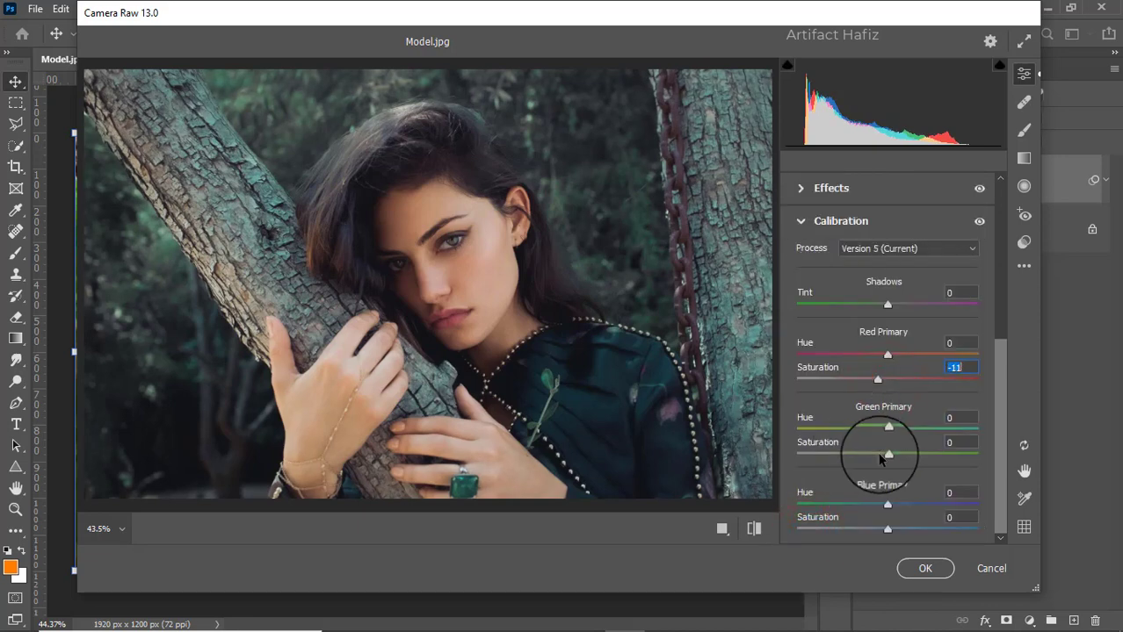
pyautogui.moveTo(888, 454); pyautogui.dragTo(893, 455)
pyautogui.moveTo(887, 530); pyautogui.dragTo(900, 532)
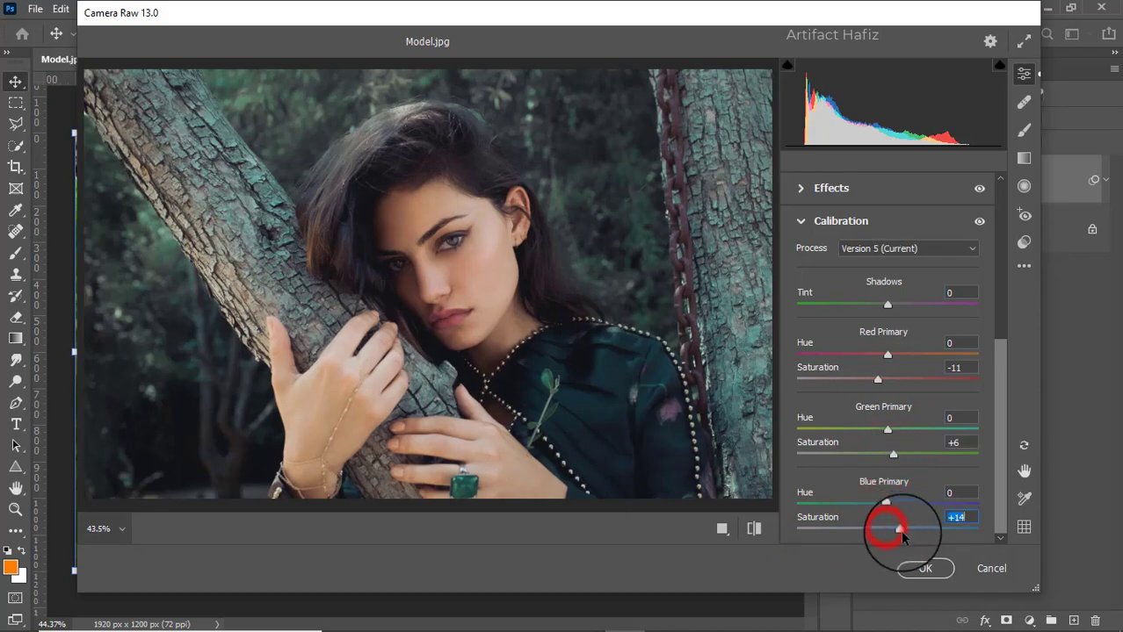
pyautogui.click(922, 568)
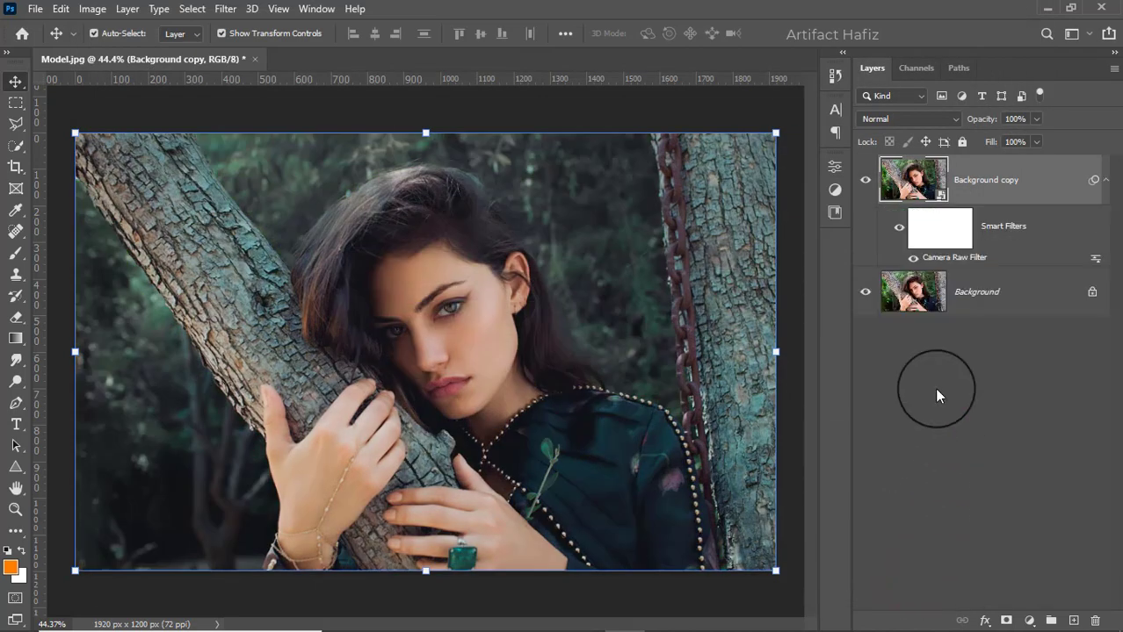
# Toggle the Background copy layer's visibility to compare the graded photo with the original
pyautogui.click(865, 182)
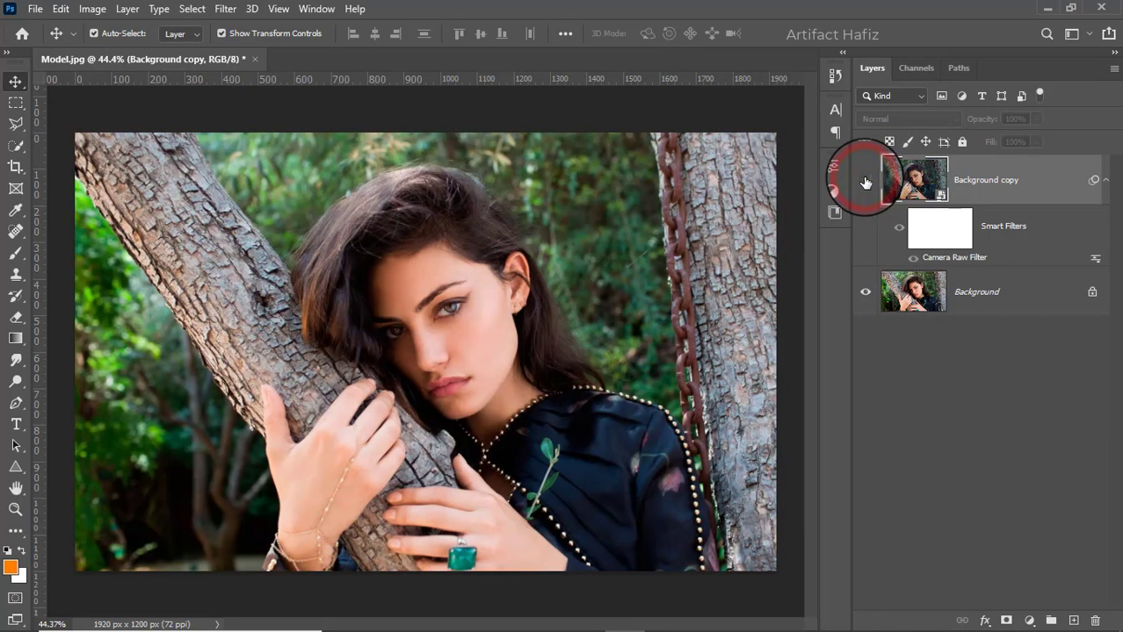
pyautogui.click(866, 181)
pyautogui.click(866, 182)
pyautogui.click(865, 182)
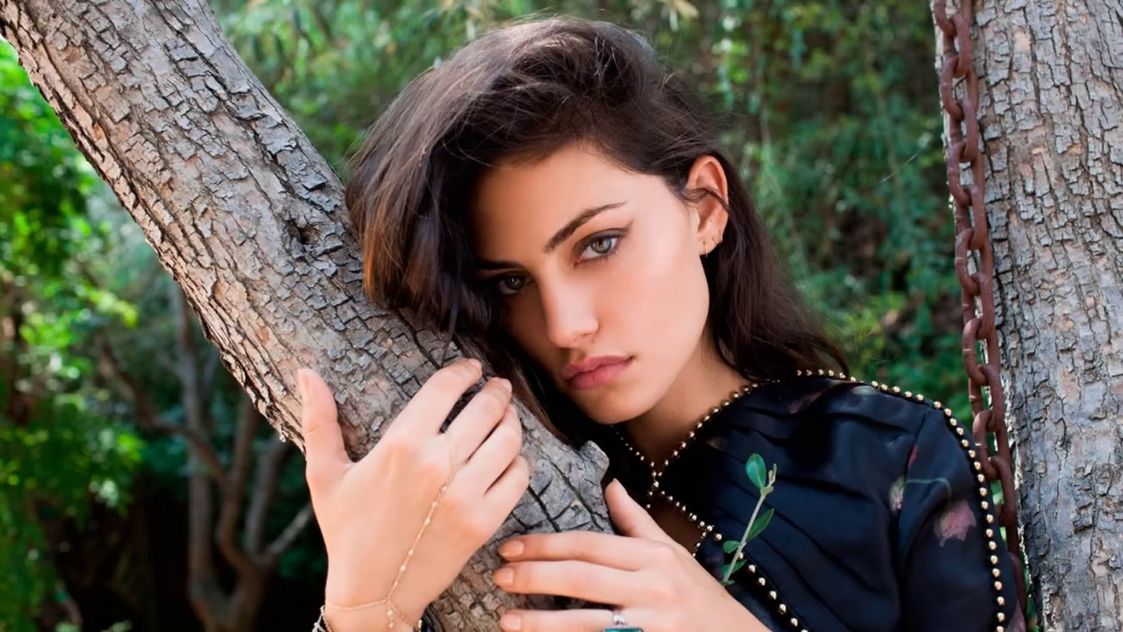